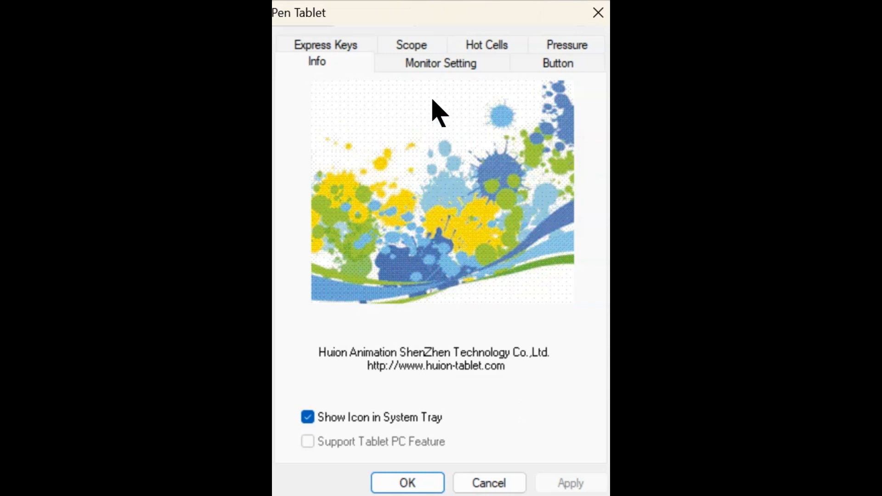
- Review the tablet's monitor mapping and the pen's button commands
left_click(422, 65)
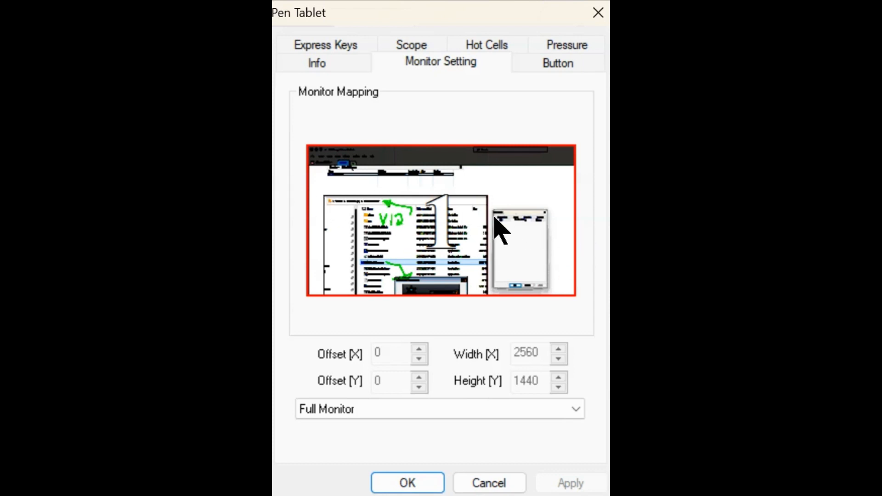
left_click(557, 64)
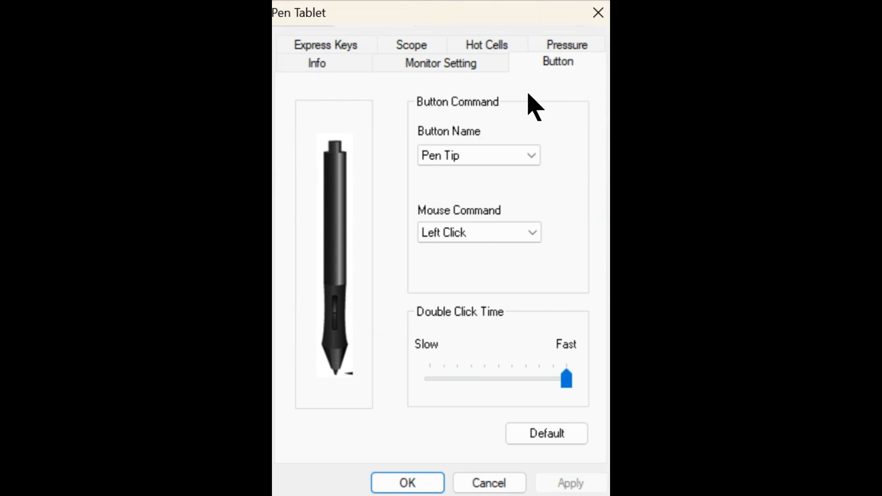
- Examine the hot key assignments of the Undo and Erase express keys, including the Erase key's name, without changing them
left_click(332, 49)
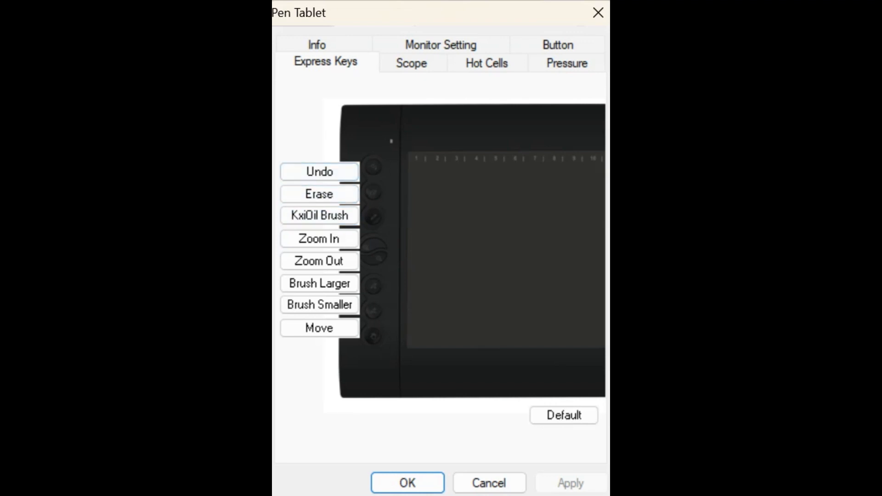
left_click(294, 172)
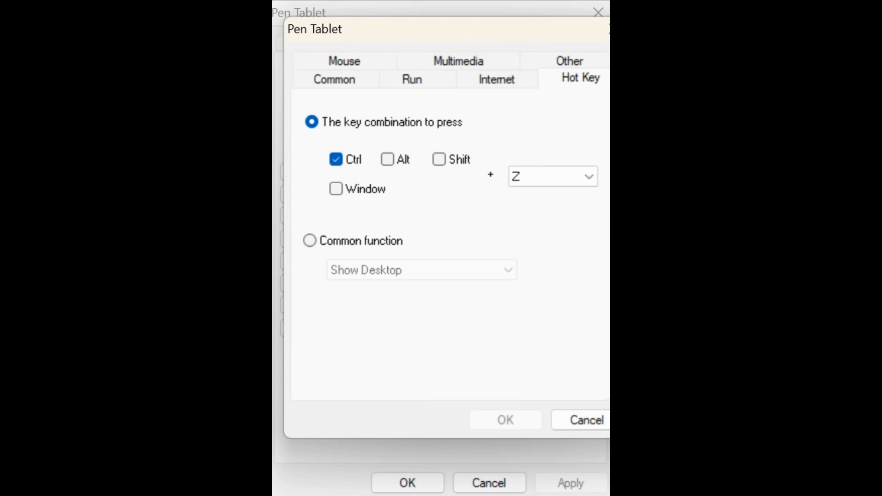
left_click(586, 420)
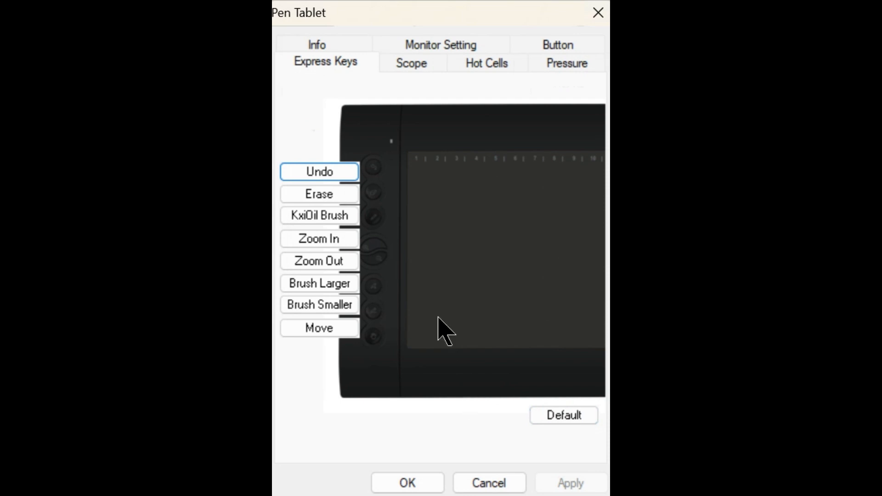
left_click(324, 195)
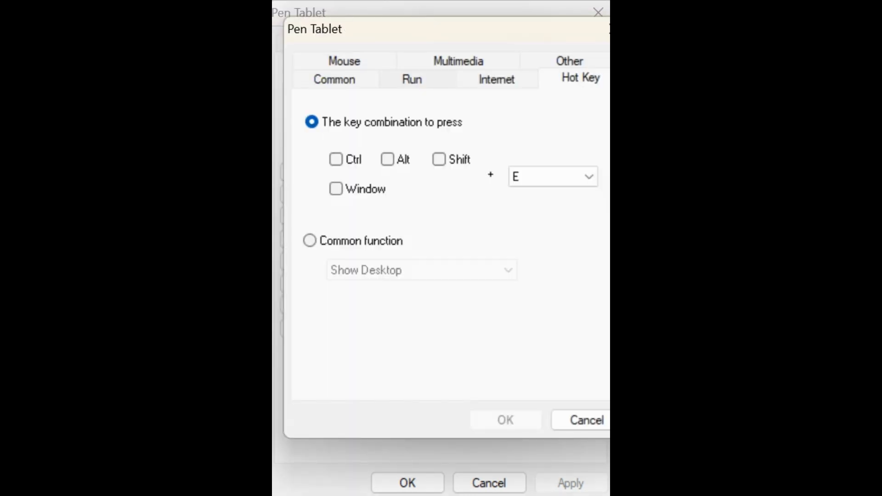
left_click(335, 79)
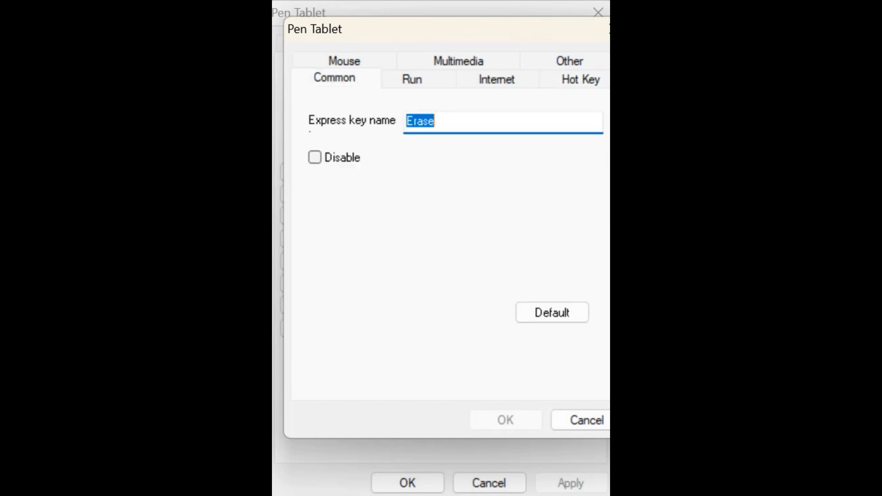
left_click(581, 79)
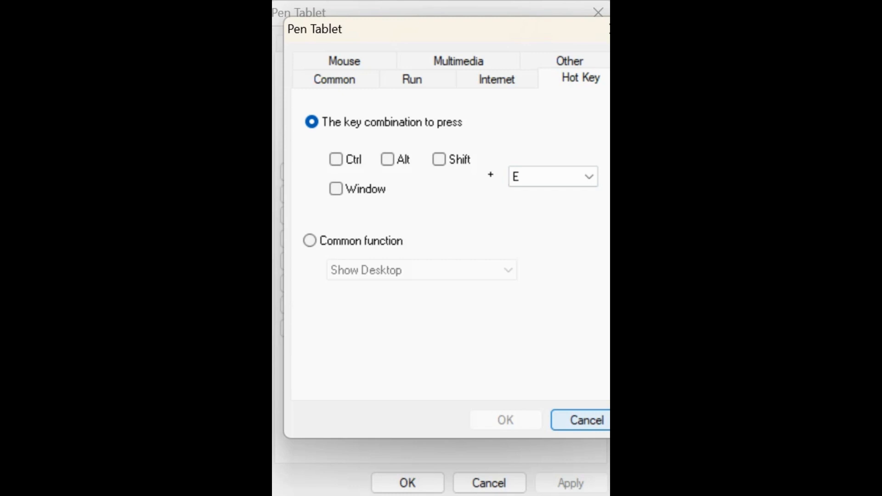
left_click(580, 420)
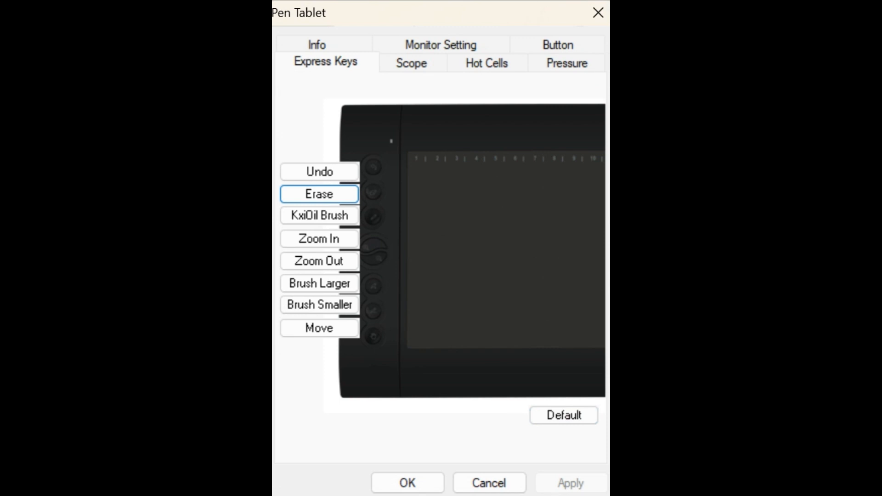
- Examine the key combinations assigned to the KxiOil Brush, Zoom In and Zoom Out express keys, leaving each as it is
left_click(306, 214)
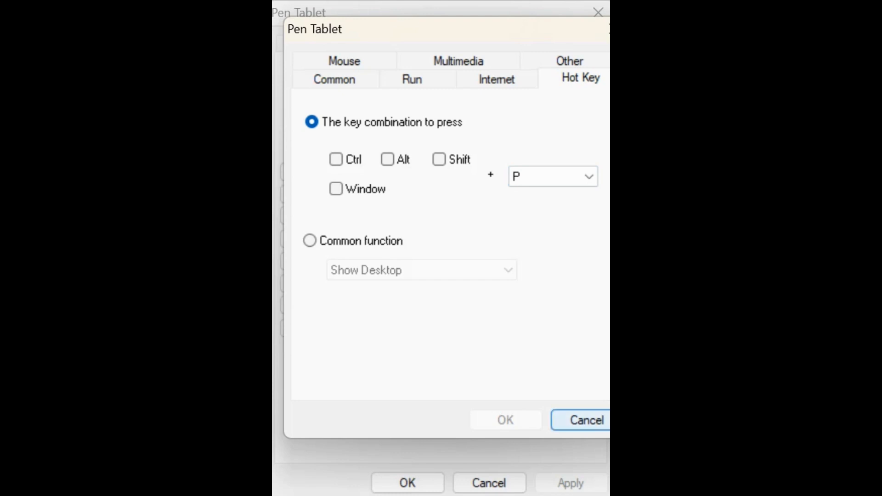
left_click(583, 421)
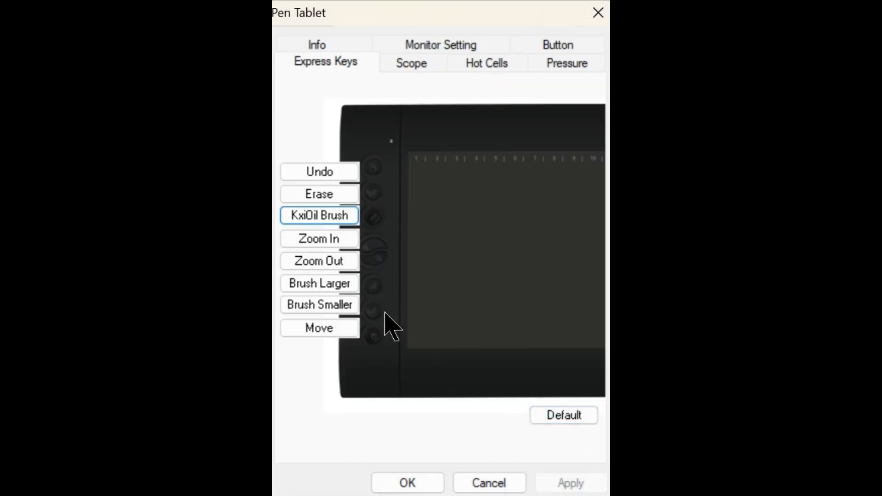
left_click(335, 238)
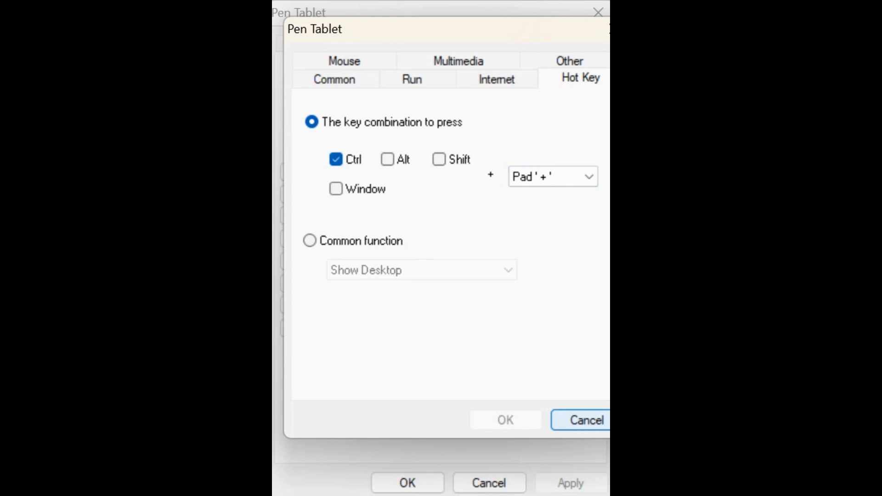
left_click(600, 421)
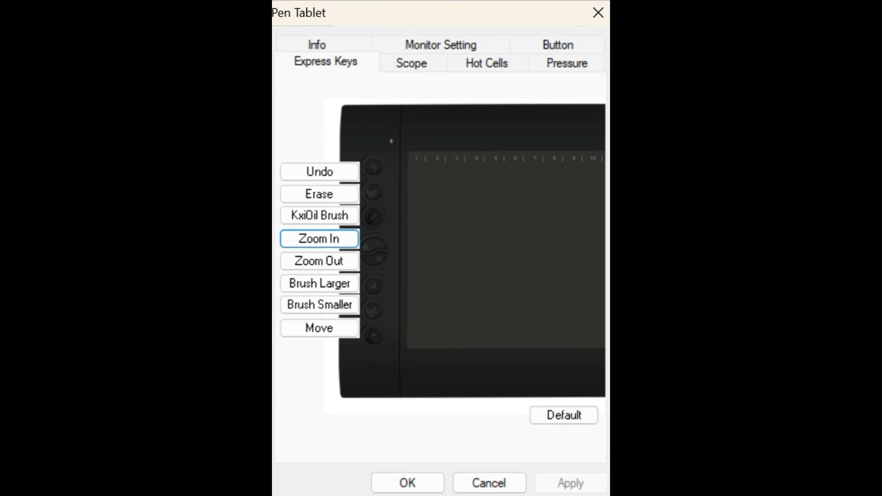
left_click(326, 260)
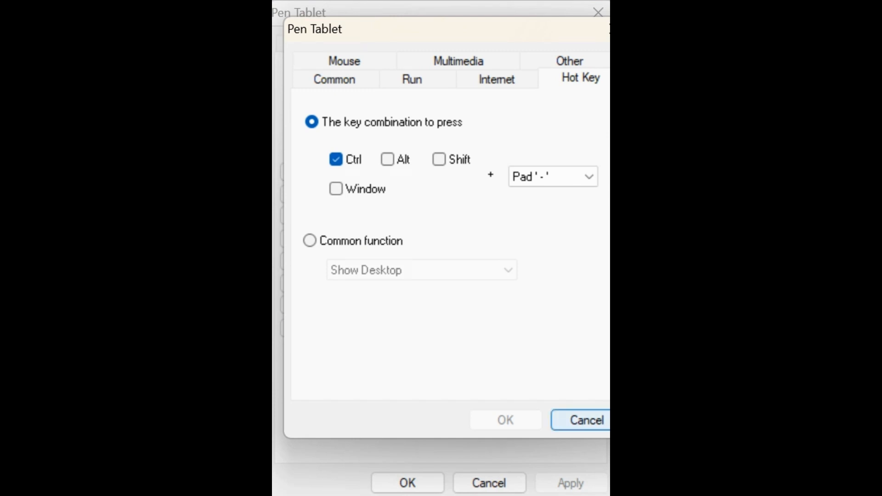
left_click(583, 421)
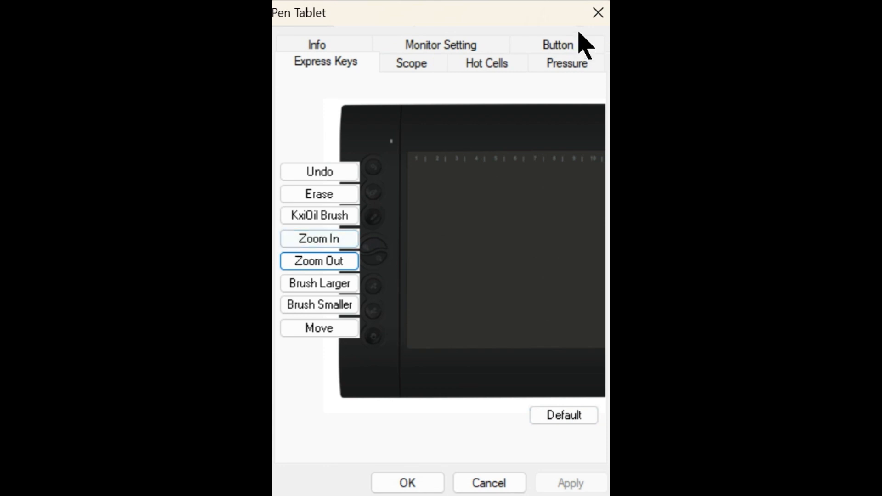
- Examine the hot keys of the Brush Larger, Brush Smaller and Move express keys, and check the pen area scope
left_click(381, 285)
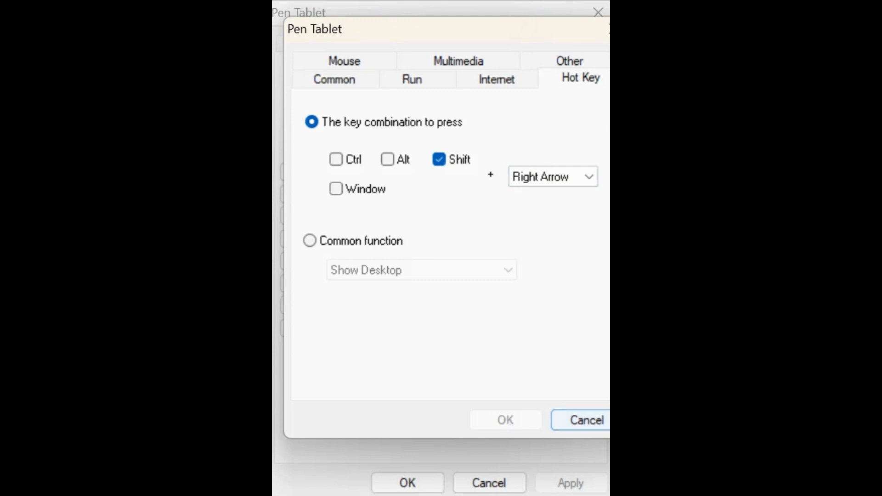
left_click(334, 79)
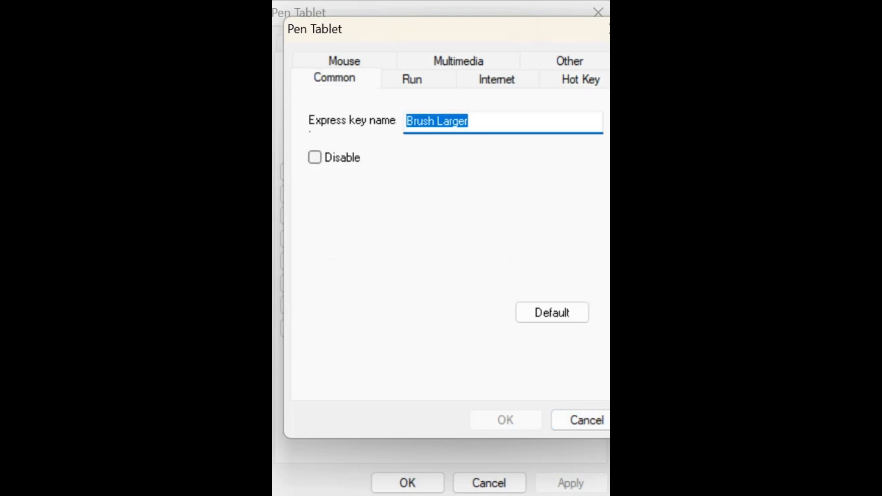
left_click(584, 421)
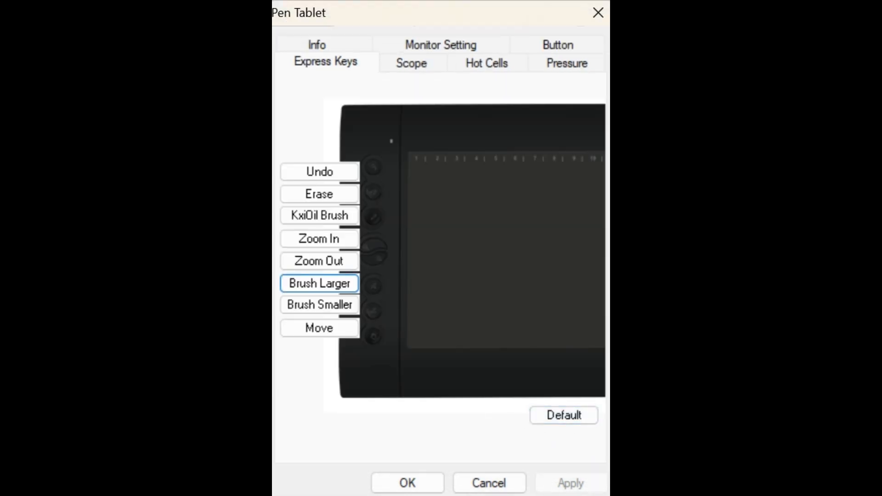
left_click(319, 327)
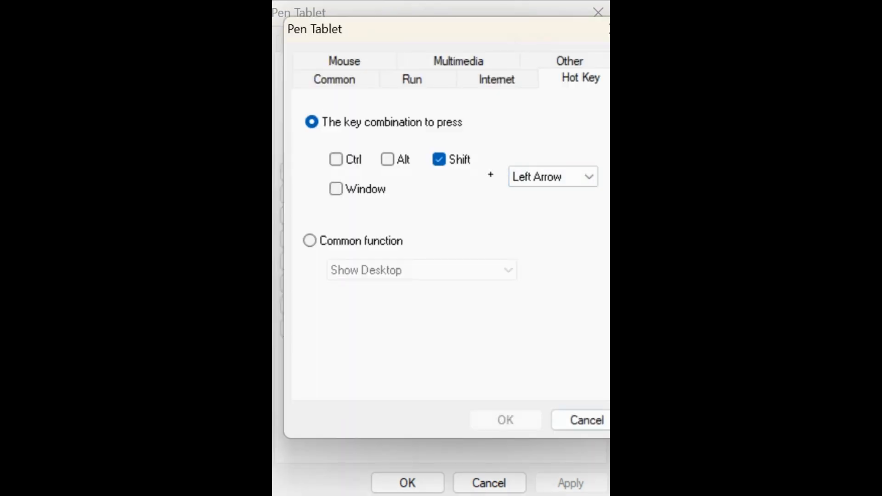
left_click(581, 420)
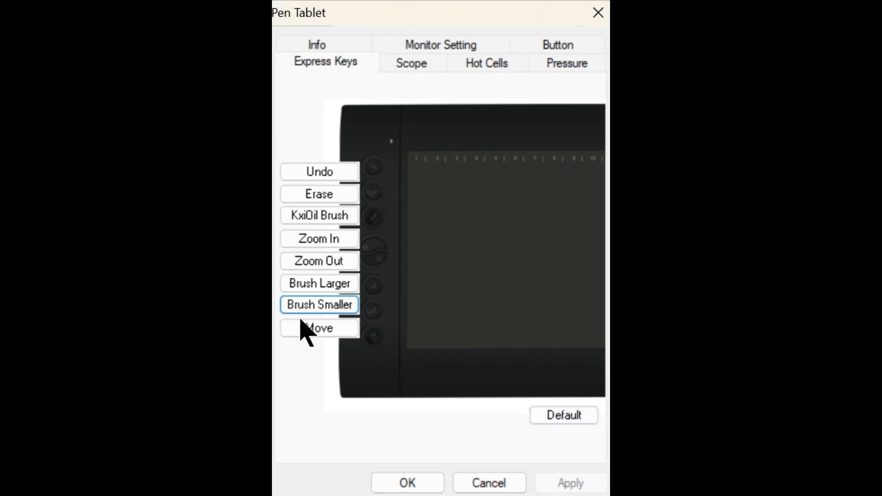
left_click(325, 328)
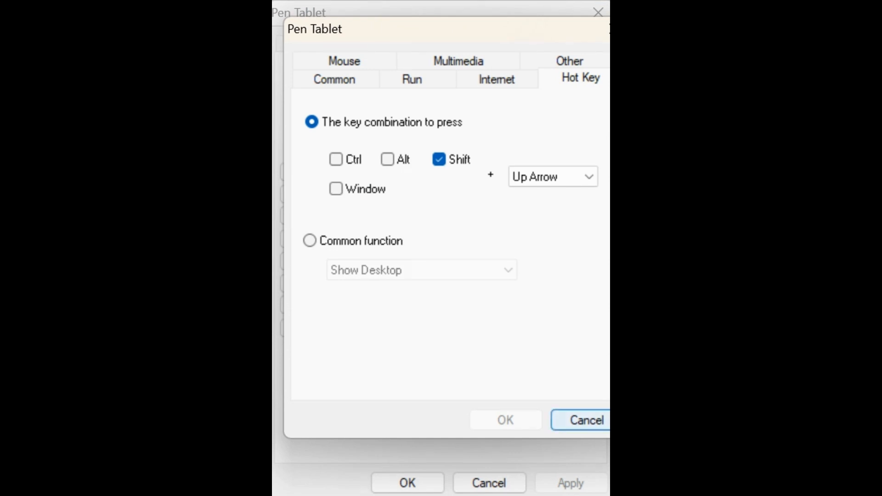
left_click(586, 420)
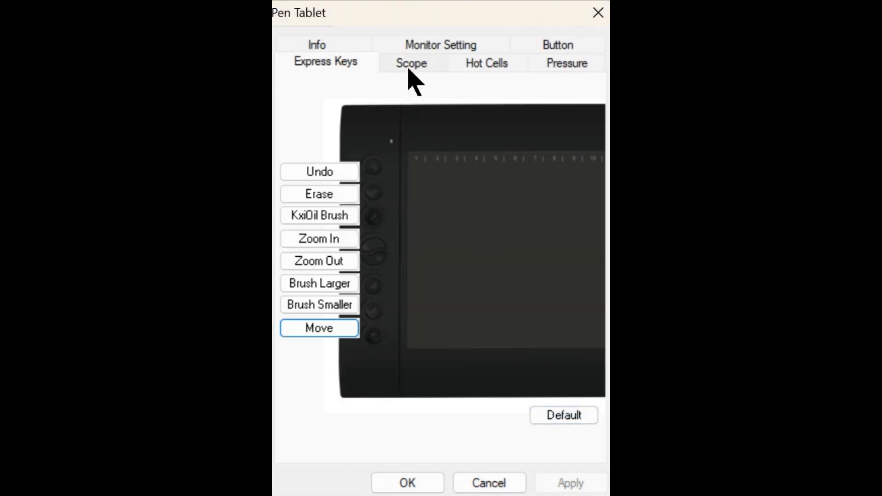
left_click(410, 69)
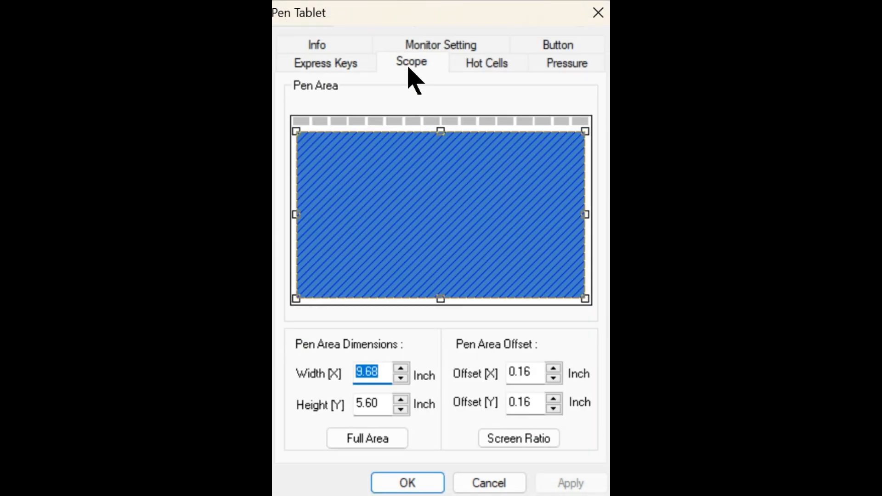
- Rename the first hot cell of the hot pad as "oil brush"
left_click(475, 70)
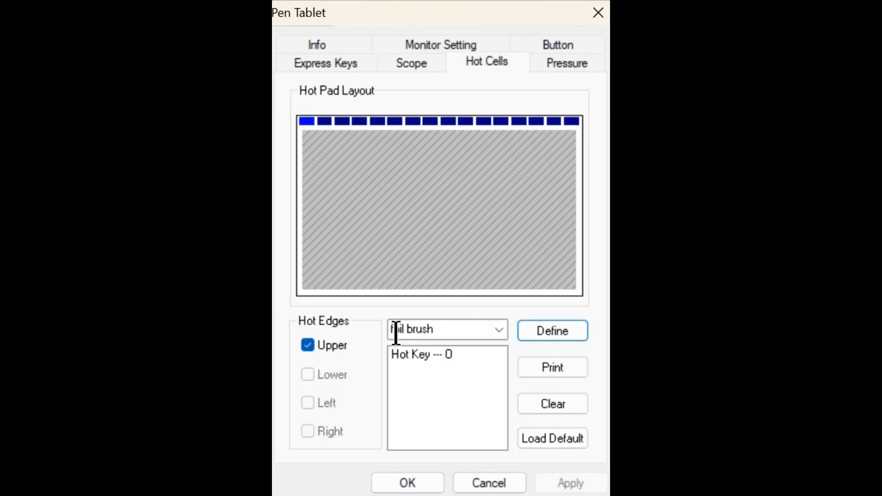
left_click_drag(396, 333, 489, 351)
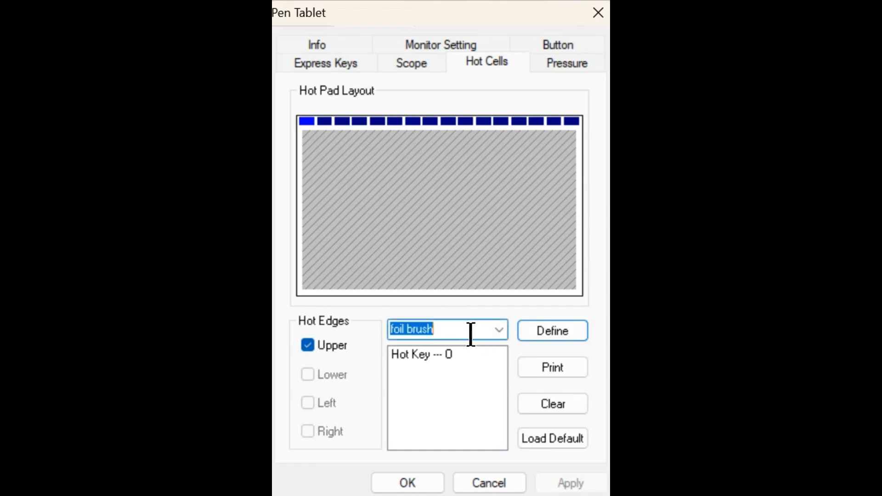
key("Left")
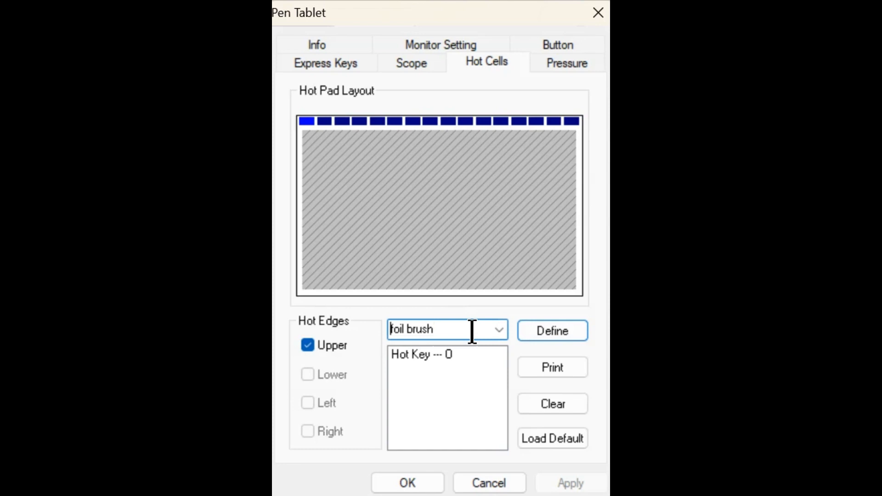
key("Delete")
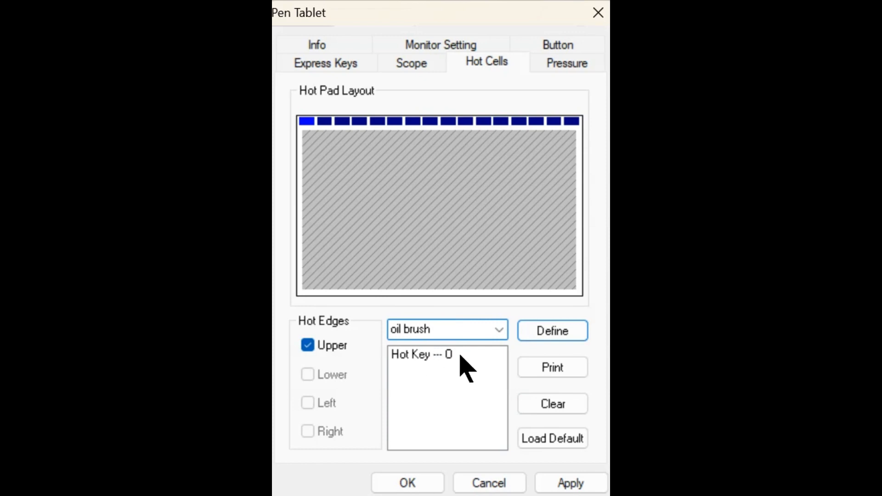
- Inspect the hot key definitions of the oil brush and pencil hot cells, leaving both unchanged
left_click(528, 339)
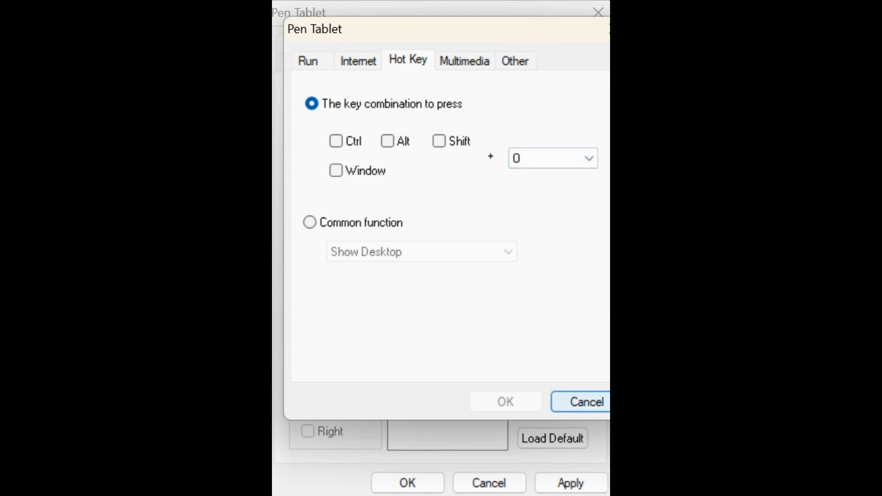
left_click(591, 404)
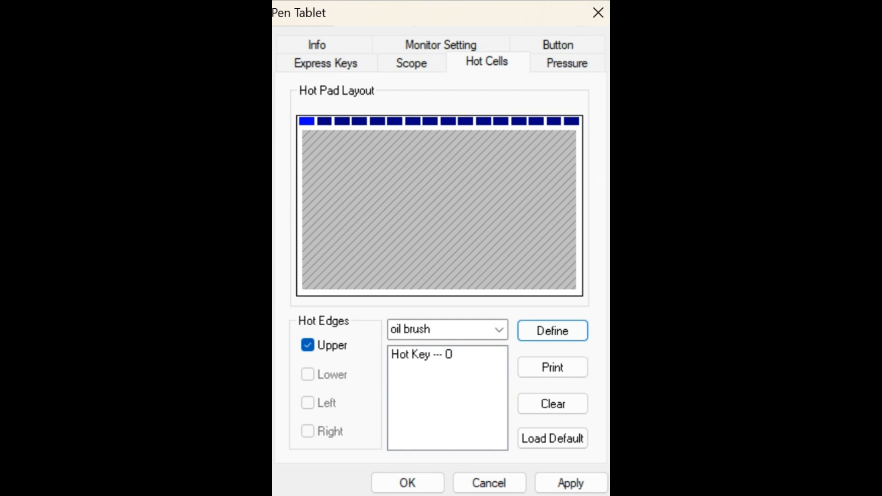
left_click(325, 122)
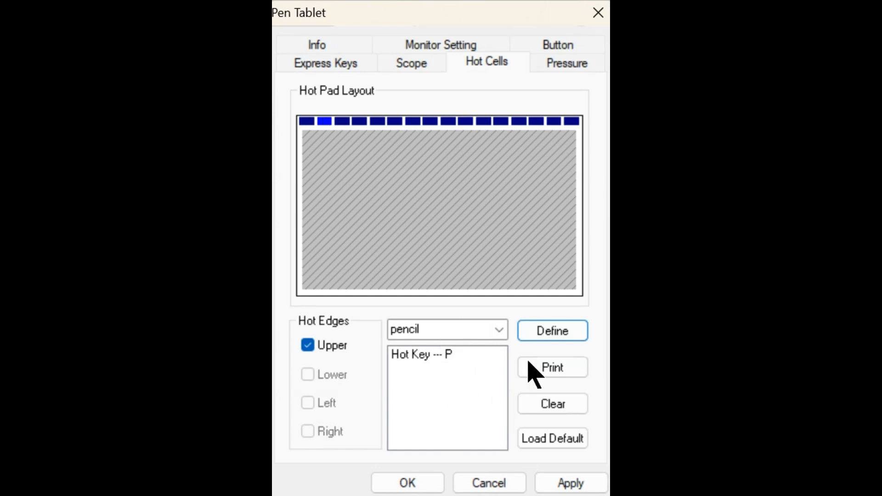
left_click(547, 332)
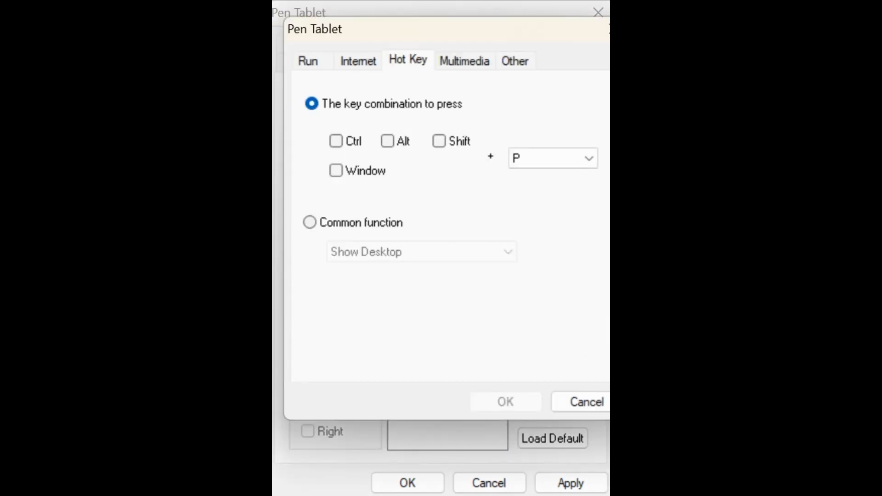
left_click(557, 404)
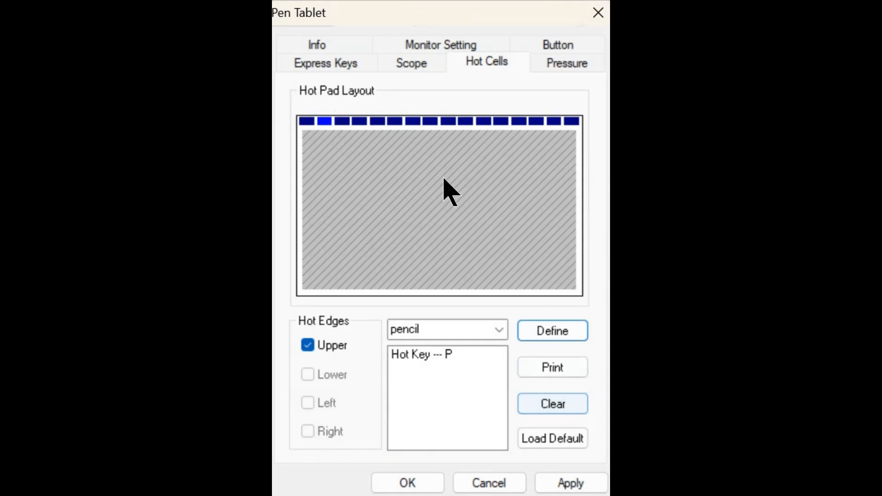
- Check the assignments of the fourth, sixth, tenth and last two hot cells, and view the pen pressure settings
left_click(359, 120)
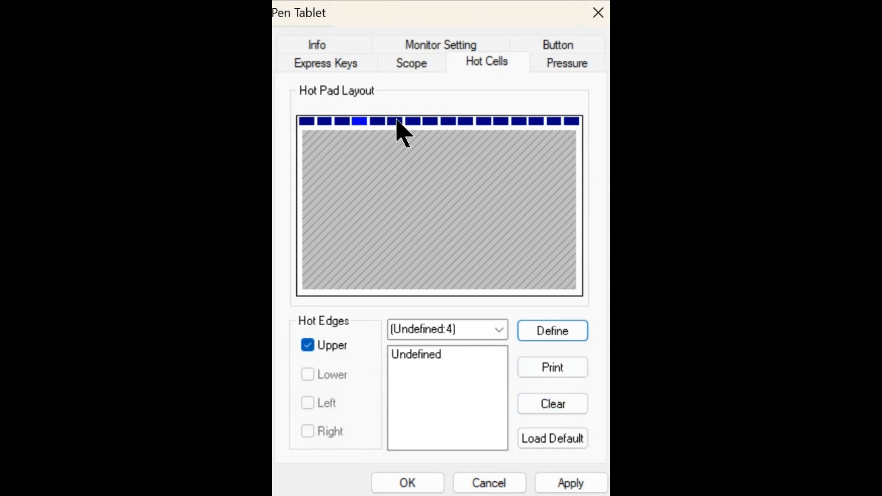
left_click(396, 121)
left_click(466, 122)
left_click(554, 121)
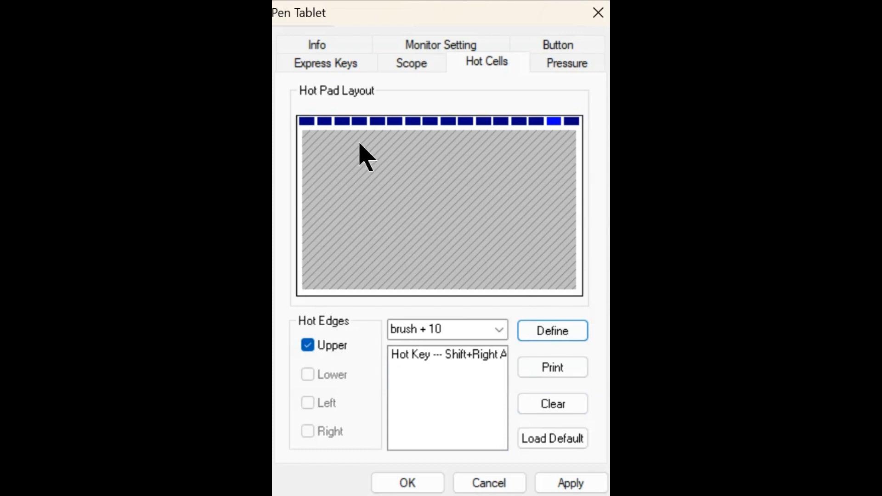
left_click(572, 121)
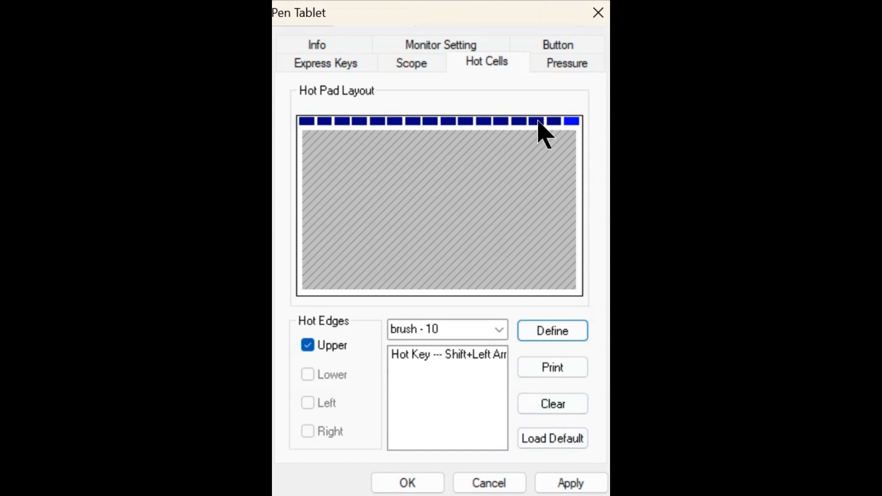
left_click(566, 63)
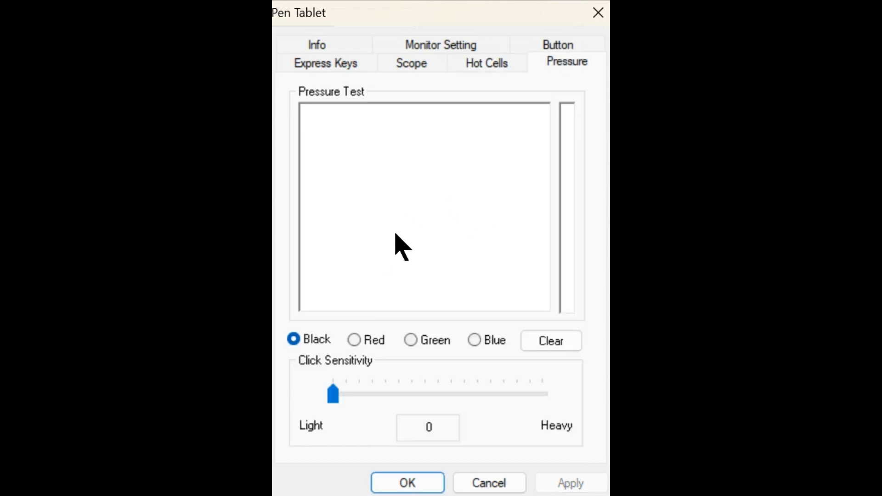